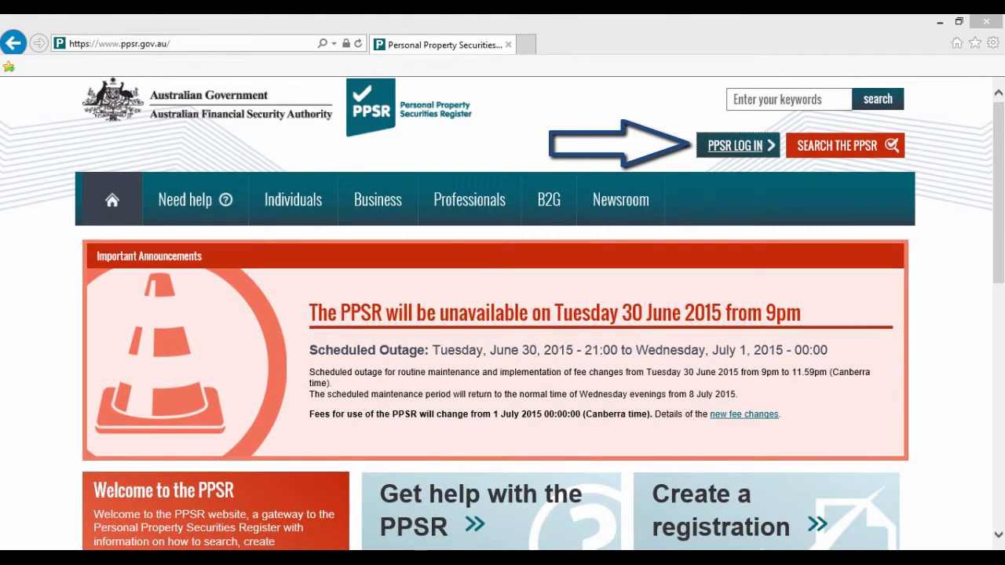
Step: Log in to the PPSR account and check that the workbench shows no pending registrations
click(738, 145)
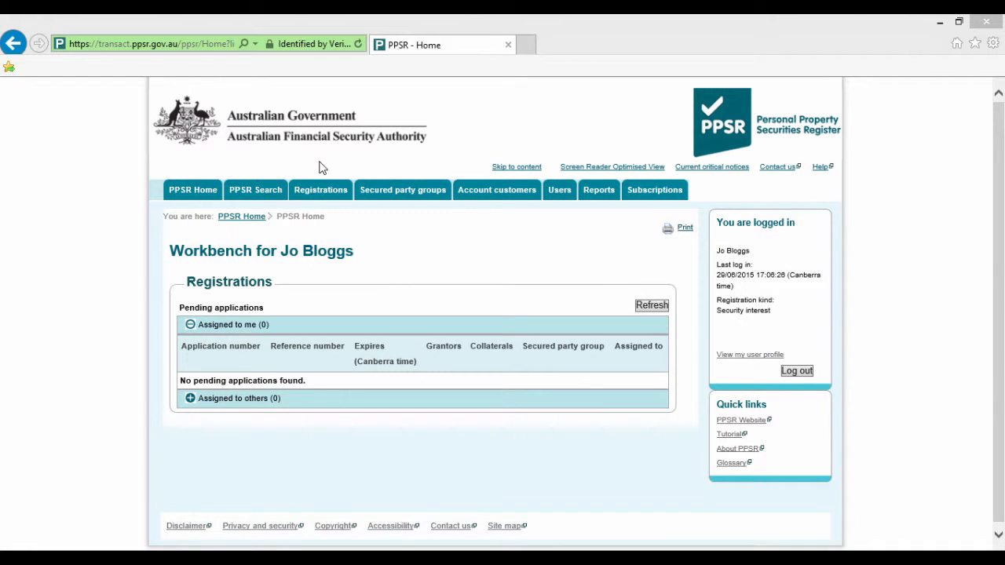
mouse_move(319, 202)
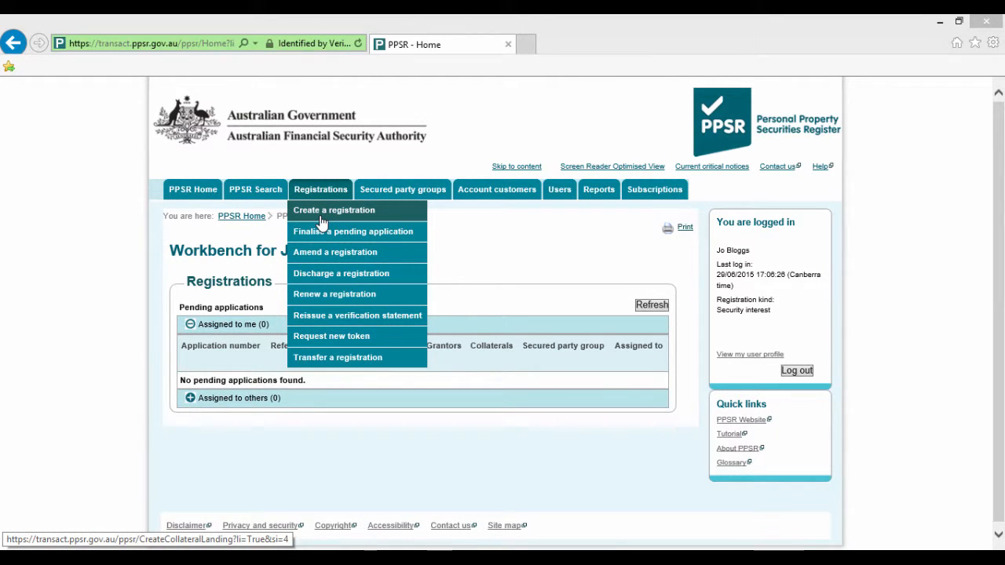
Step: Create a new registration and start the Commercial, Not transitional security-interest application
click(322, 223)
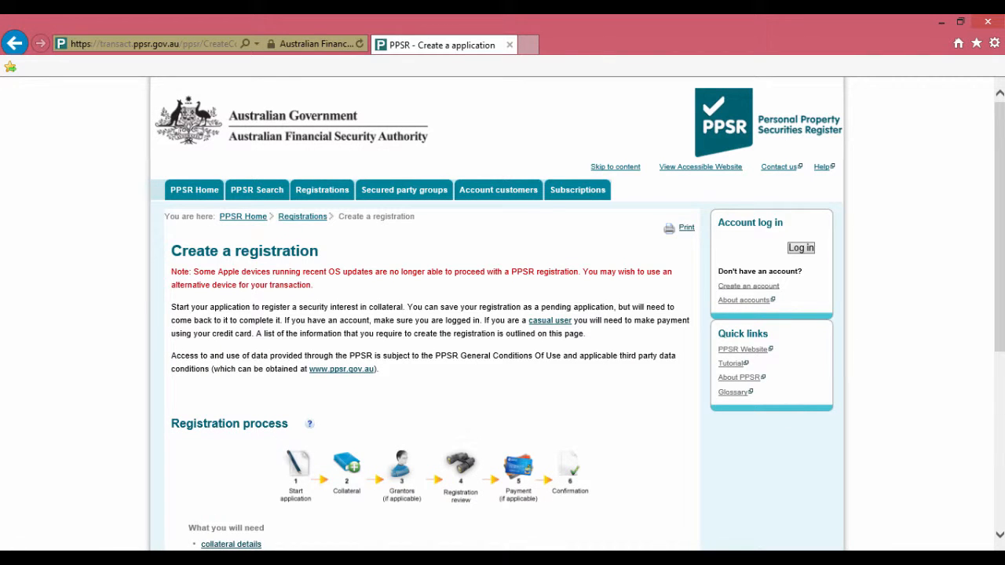
scroll(502, 315, down, 4)
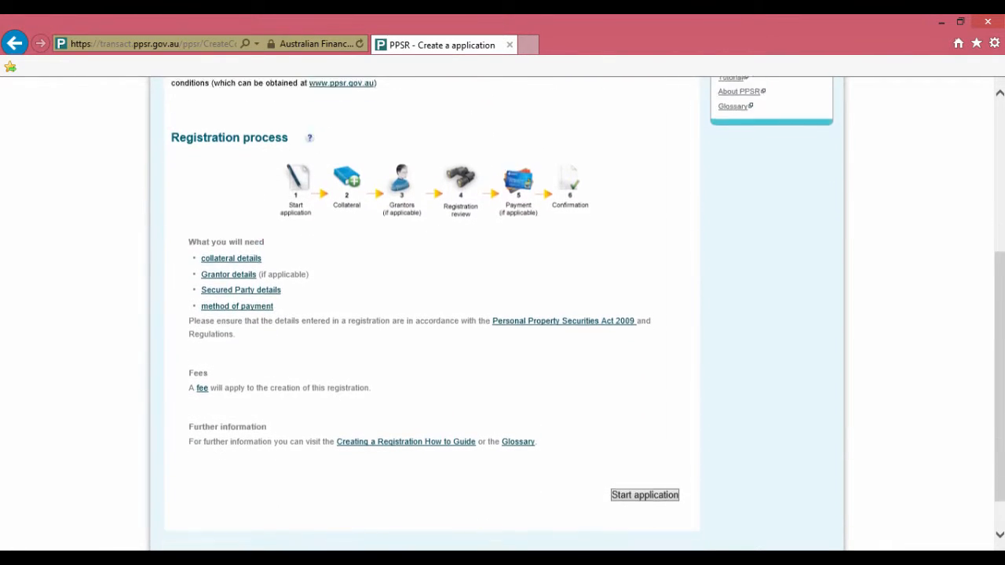
key(Return)
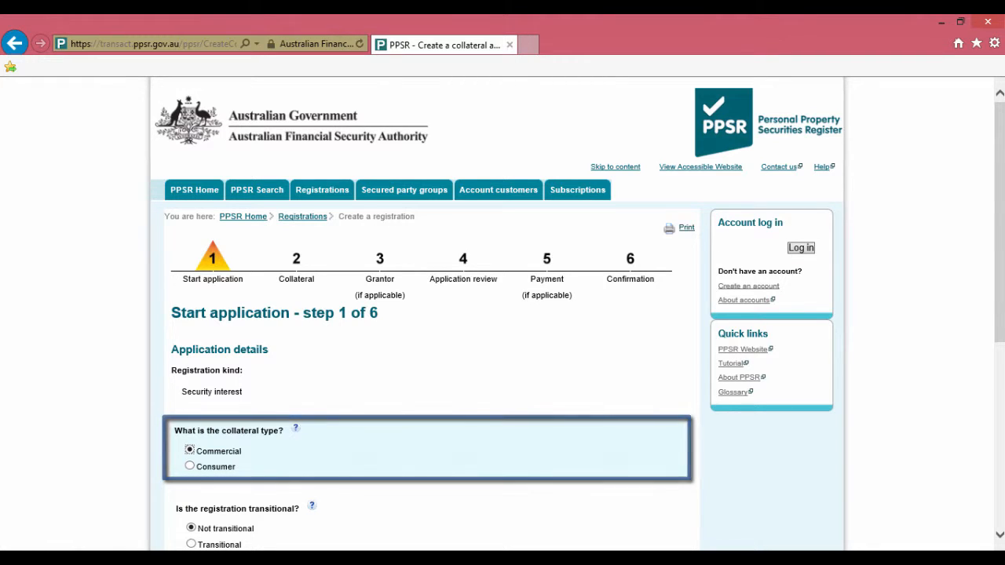
Step: Enter the secured party group number, retrieve its details, and continue to Collateral
scroll(496, 314, down, 1)
scroll(496, 314, down, 5)
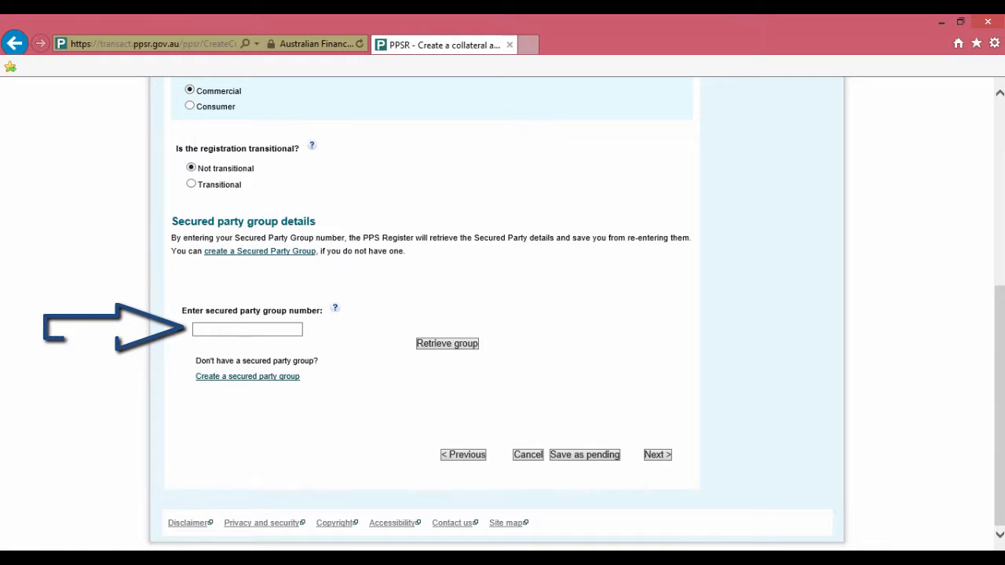
click(247, 330)
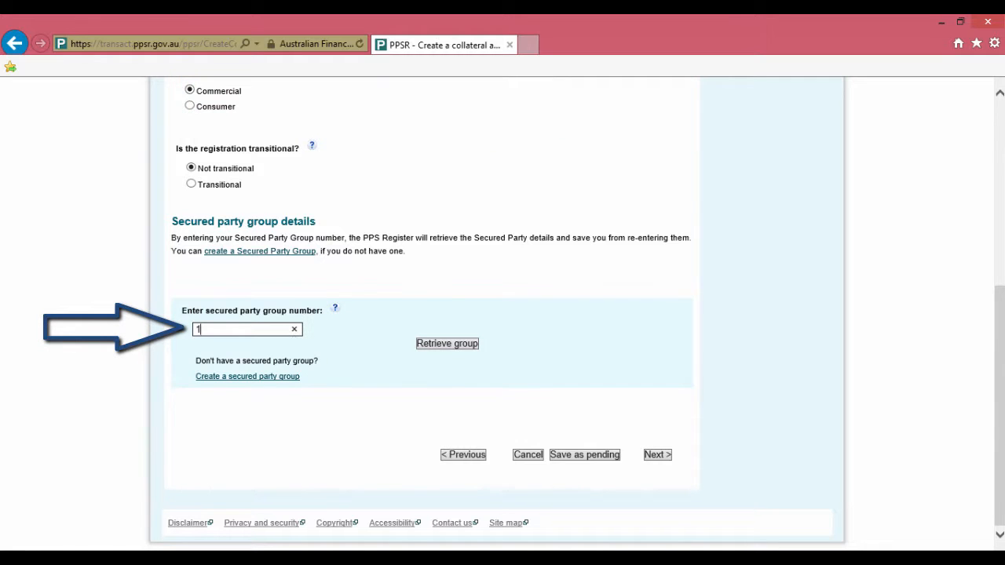
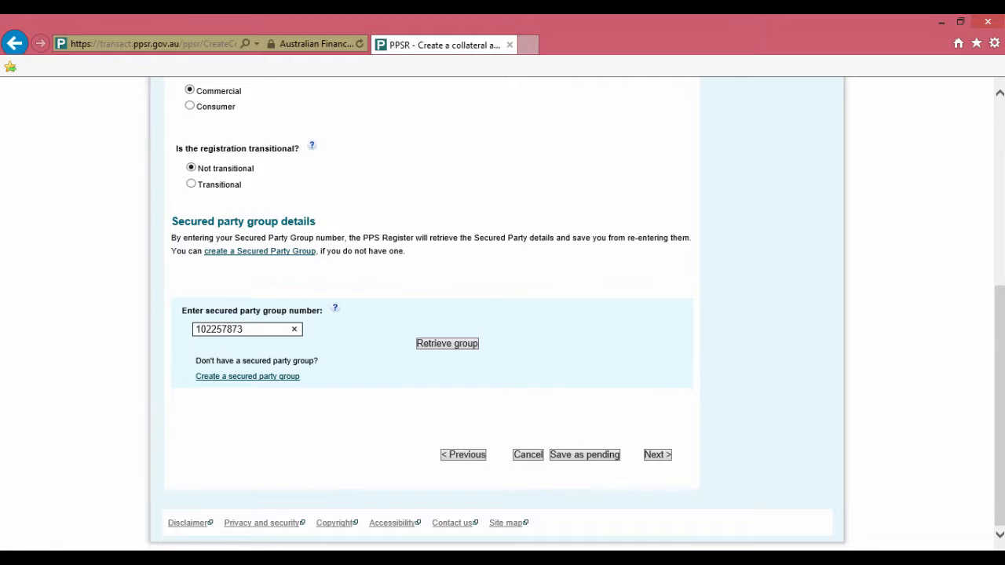
click(446, 344)
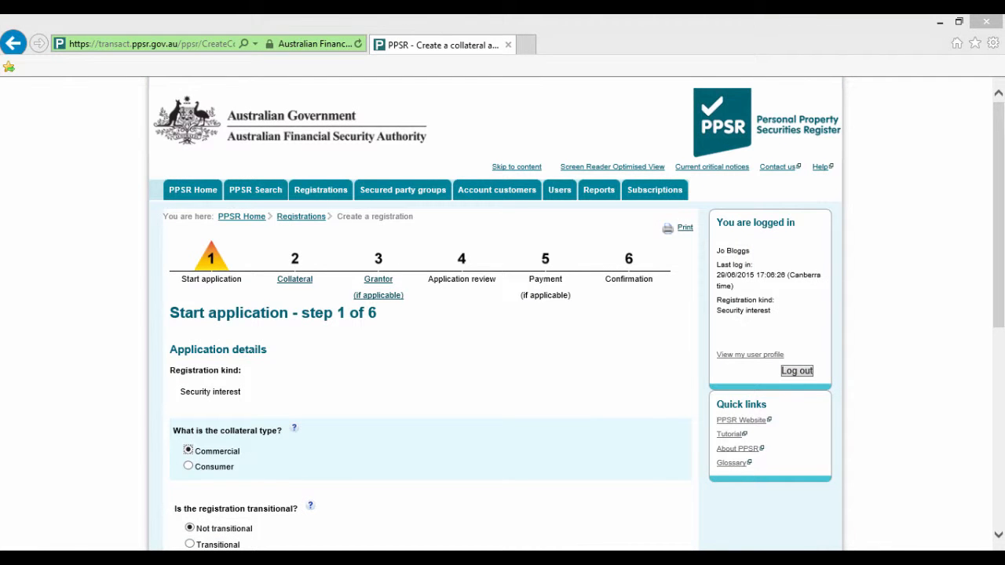
scroll(503, 314, down, 5)
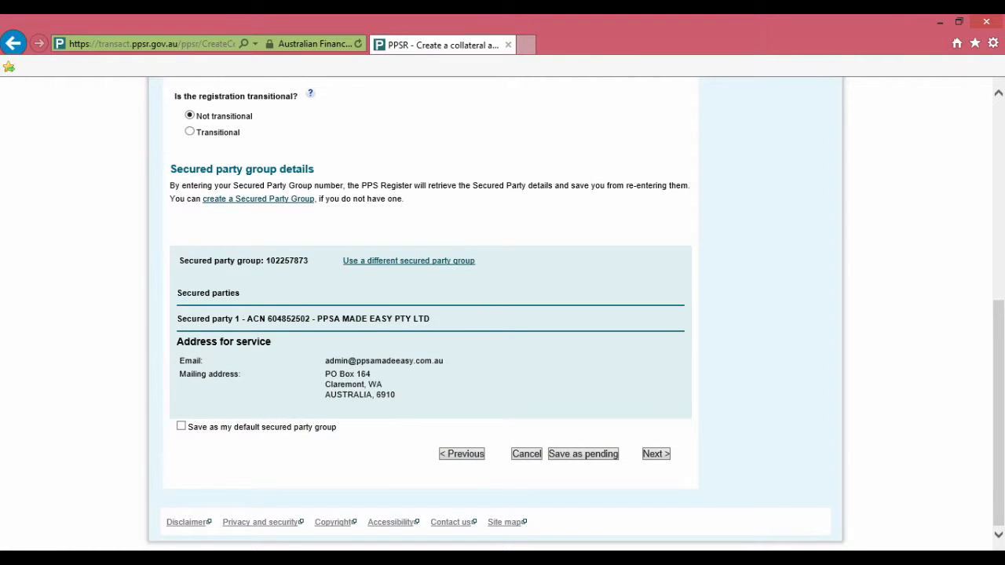
click(655, 454)
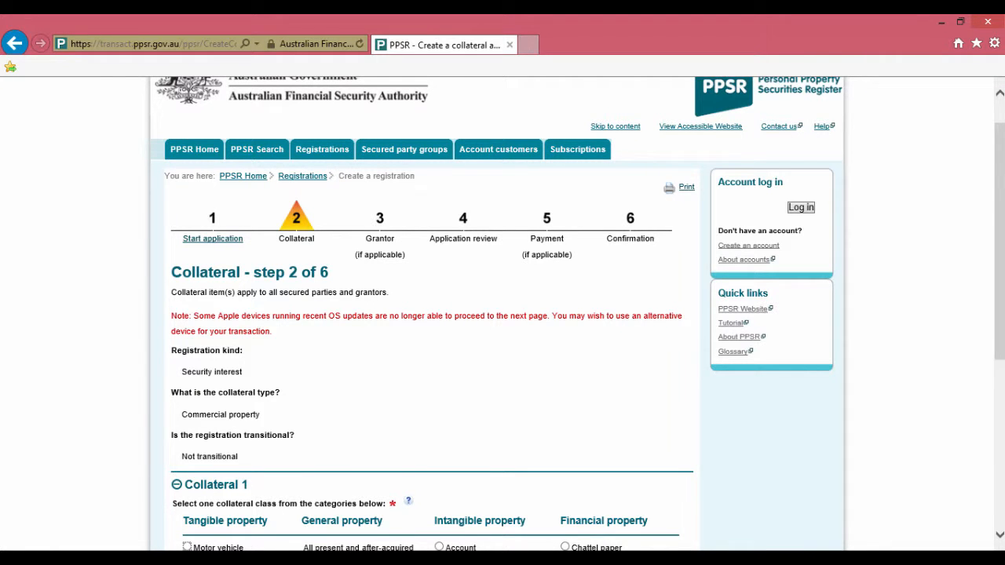
Step: Apply the Other goods tangible property class to Collateral 1
scroll(502, 314, down, 5)
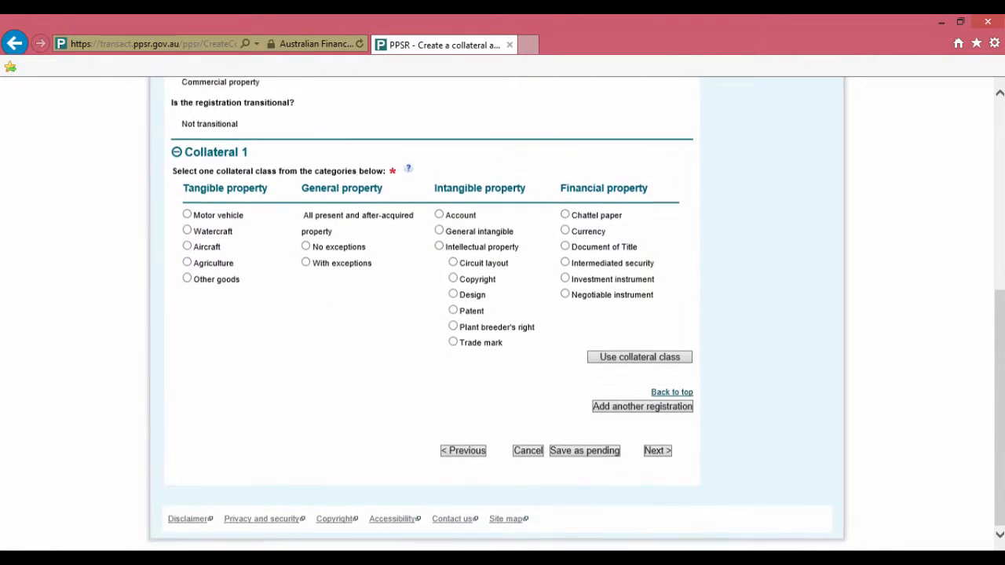
scroll(503, 315, up, 1)
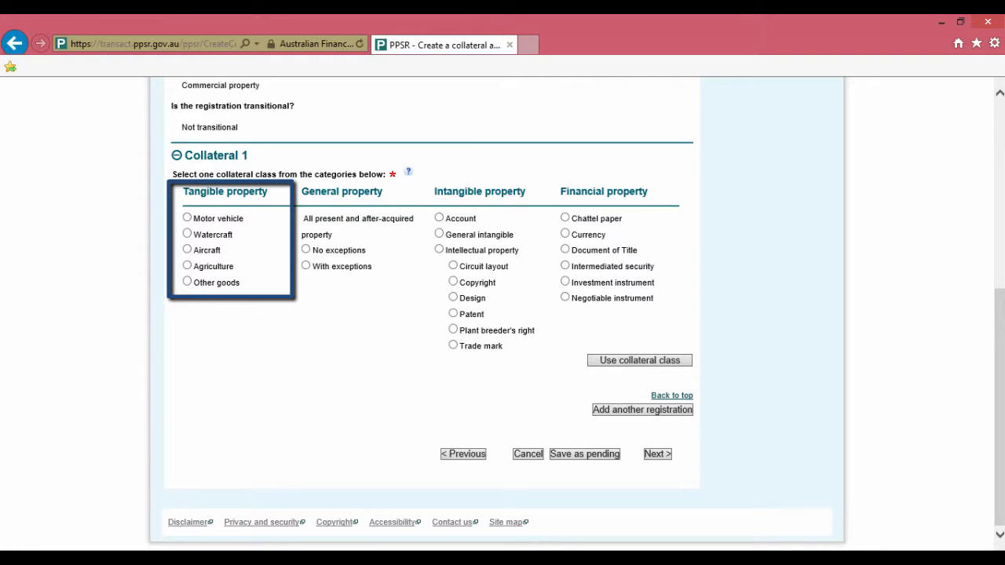
click(187, 281)
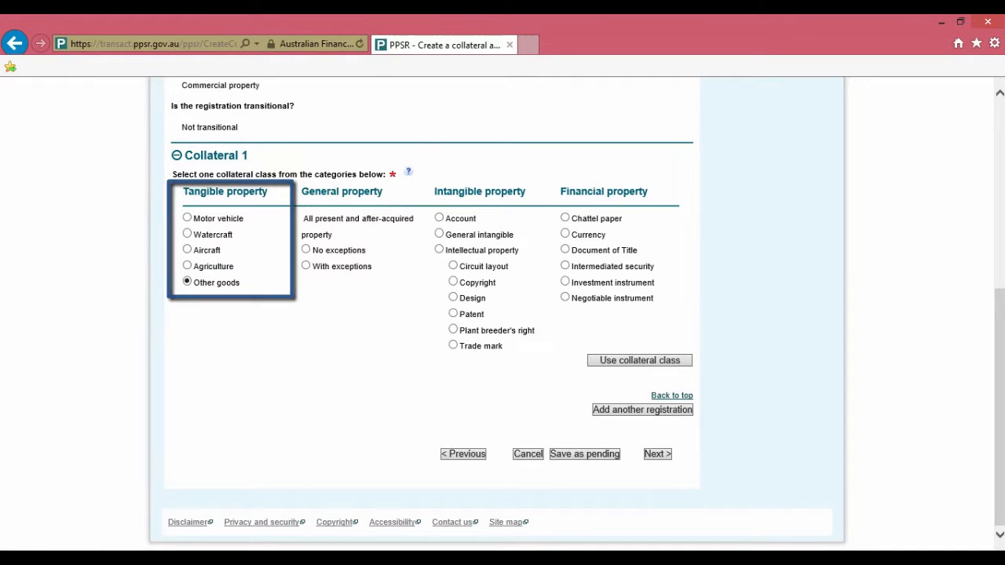
click(638, 361)
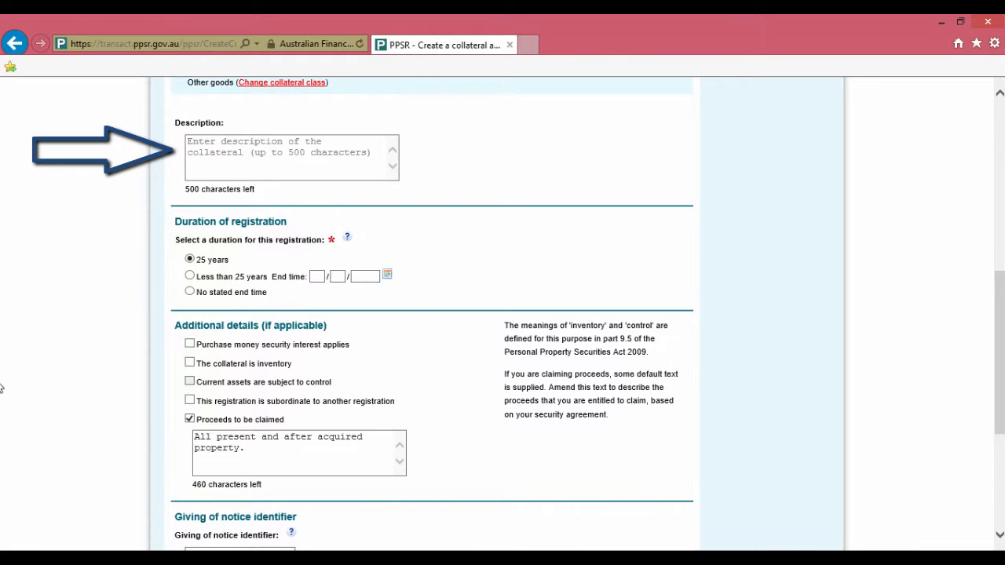
Step: Paste the collateral description and set duration to less than 25 years, ending 07/06/2022
click(222, 153)
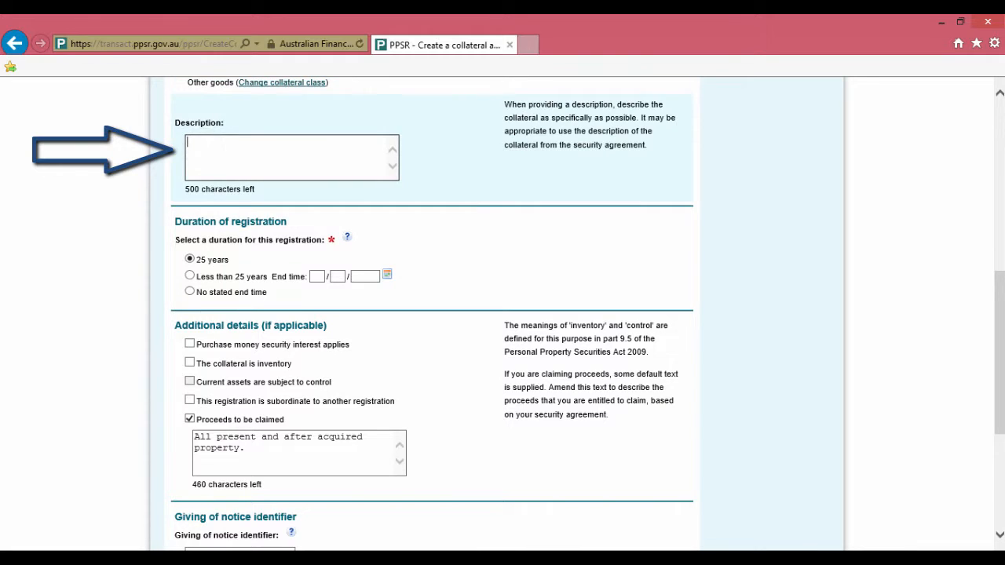
key(ctrl+v)
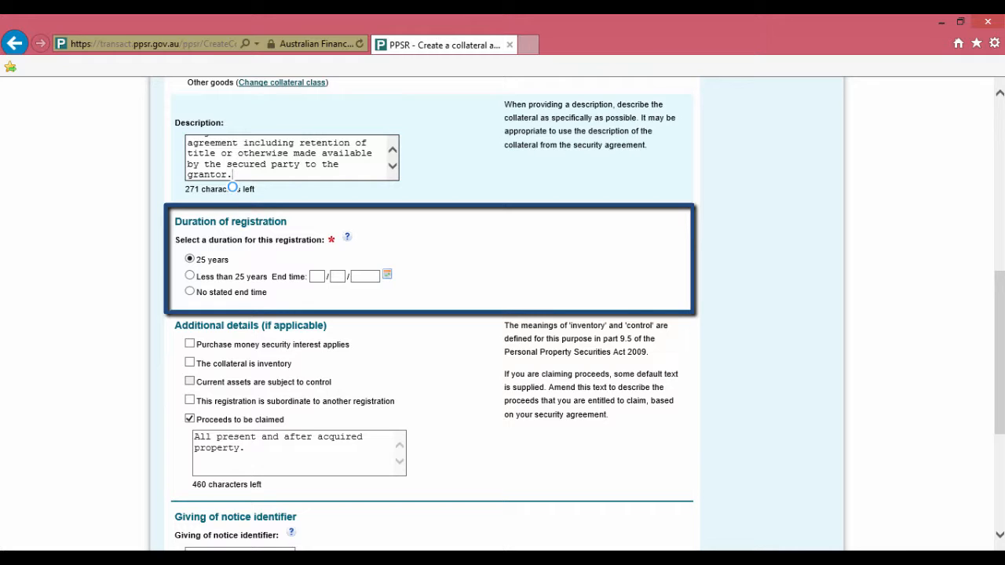
click(190, 275)
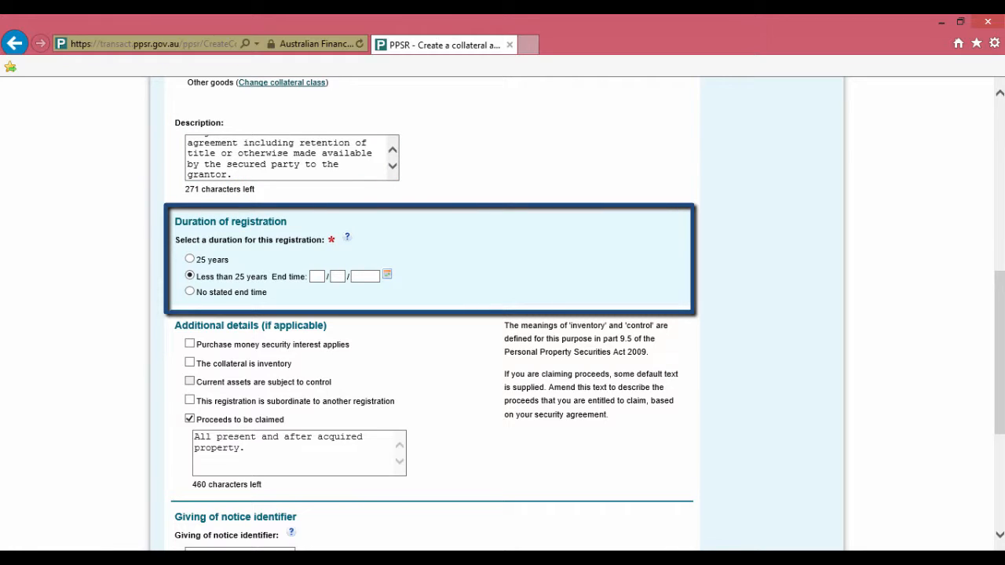
click(316, 277)
text(07)
key(Tab)
text(06)
key(Tab)
text(2022)
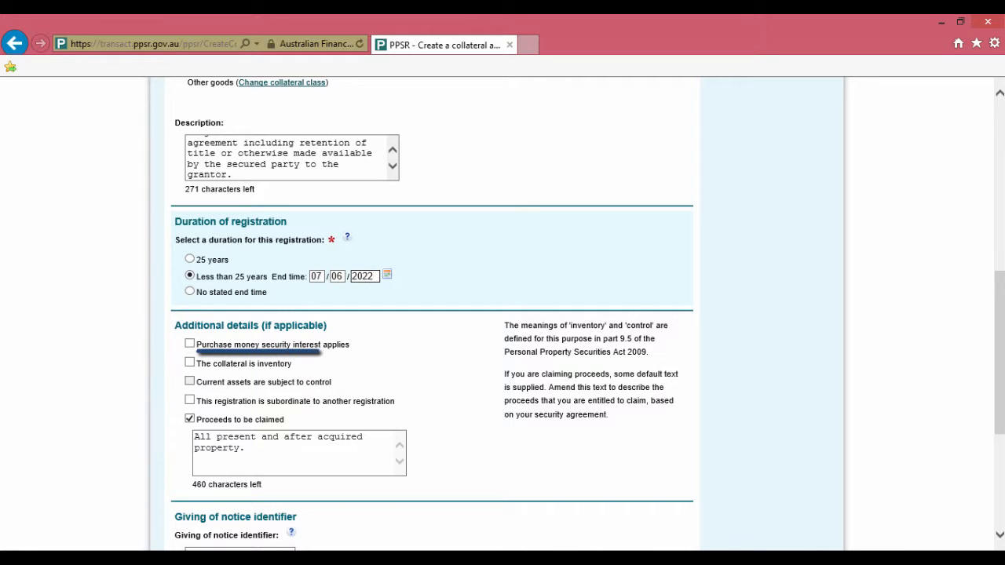
Step: Tick purchase money security interest and mark the collateral as inventory
click(190, 344)
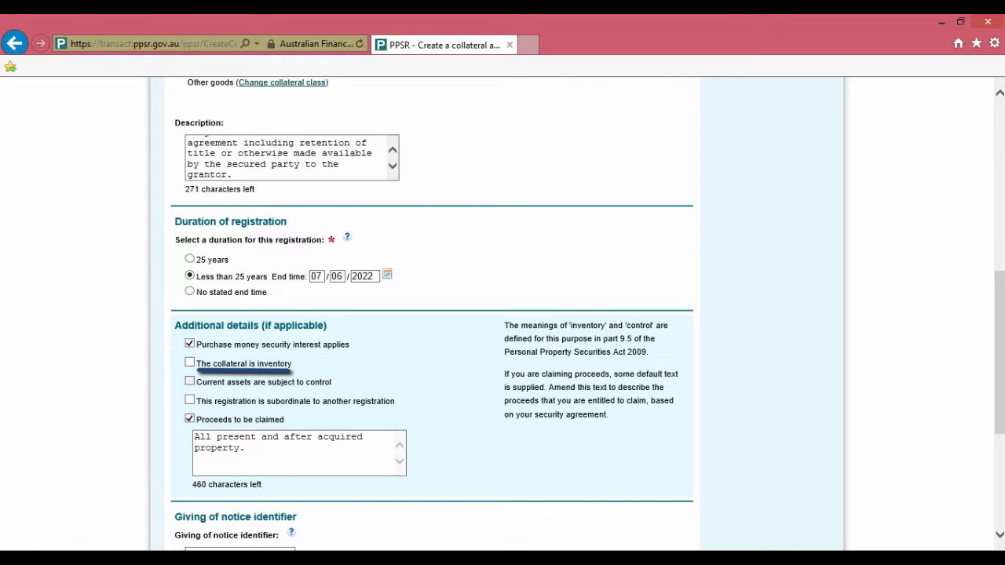
click(190, 362)
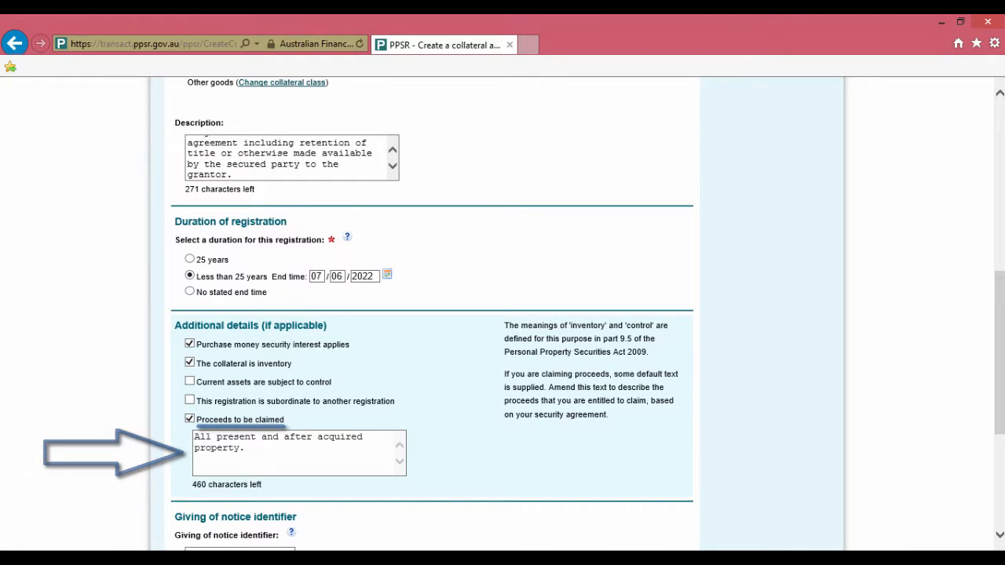
Step: Enter a giving of notice identifier and submit the collateral step to reach Grantors
scroll(503, 314, down, 1)
scroll(503, 315, down, 3)
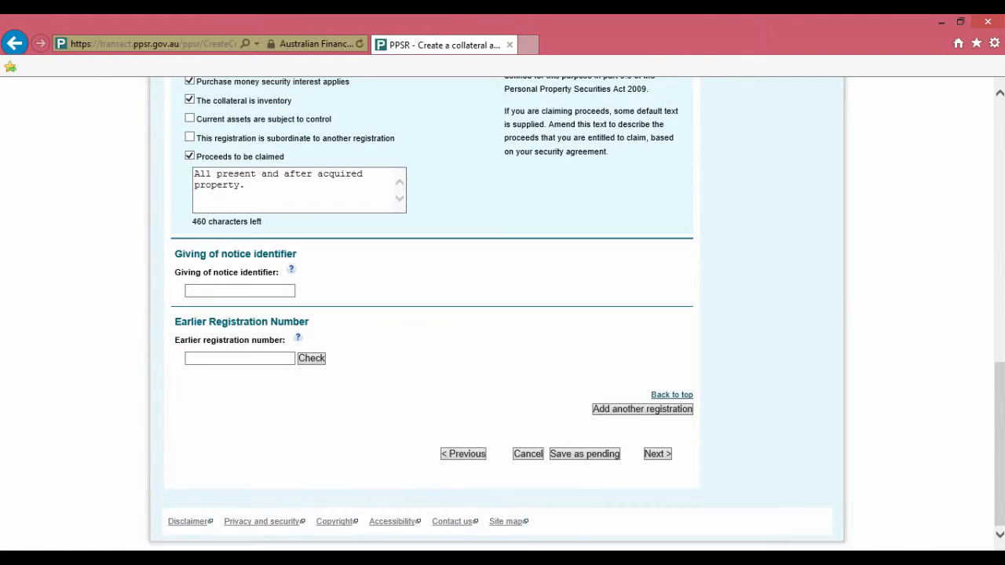
click(240, 290)
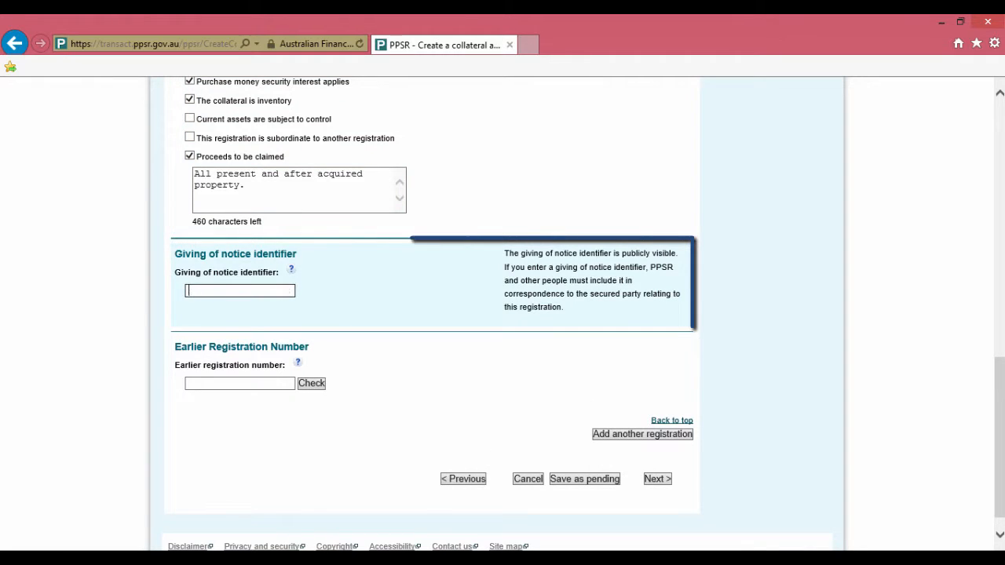
text(Customer 123)
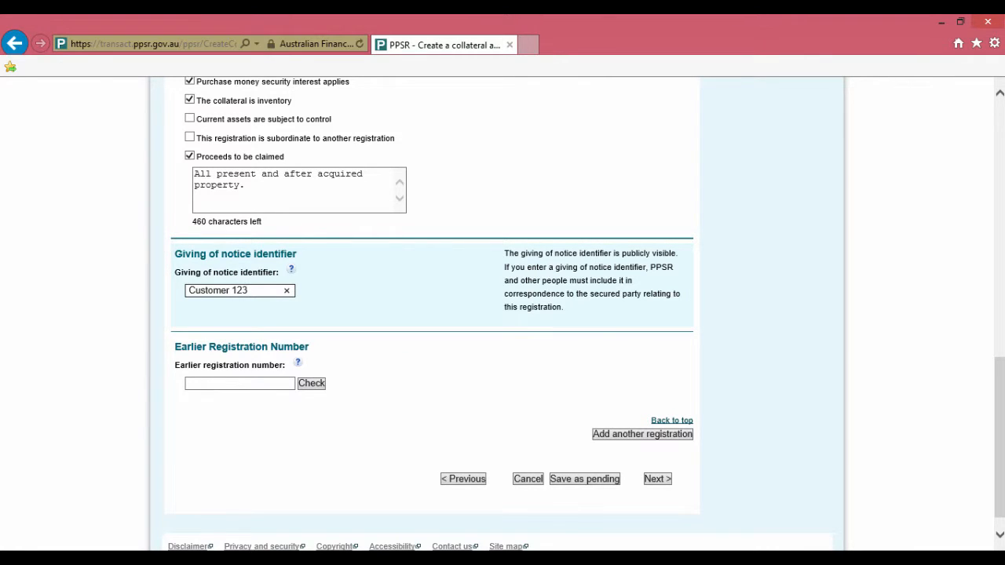
click(657, 479)
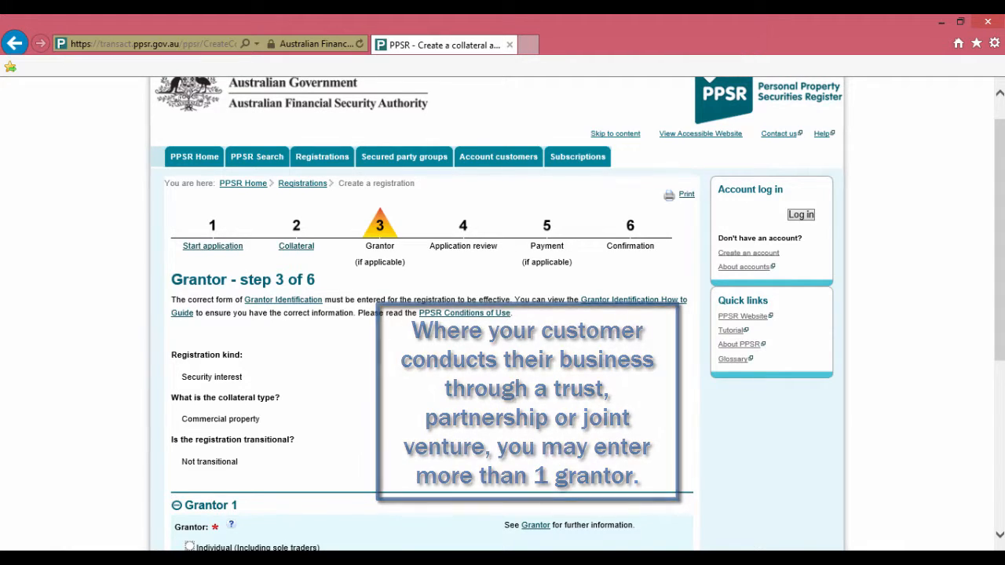
scroll(503, 315, down, 3)
scroll(503, 314, down, 2)
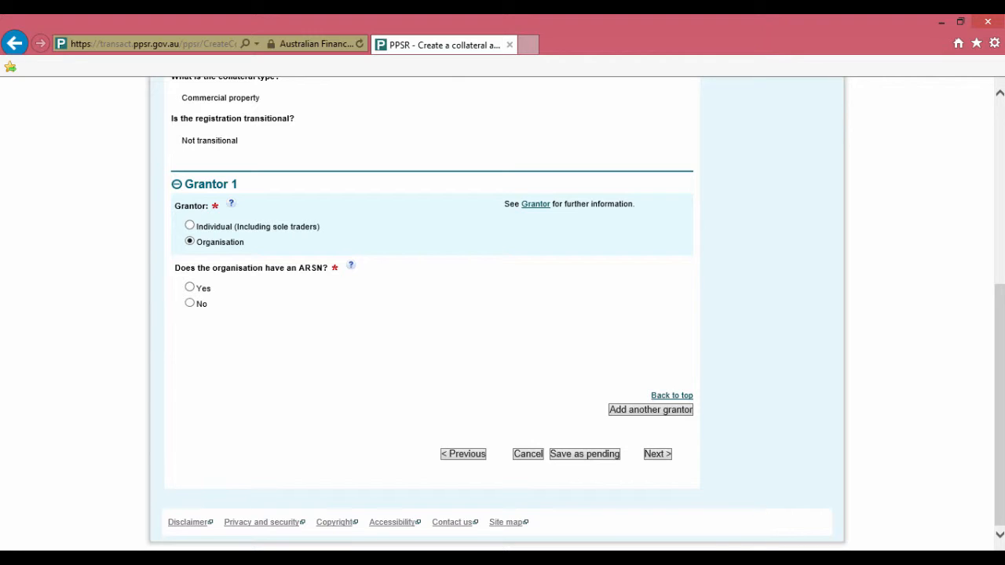
click(190, 303)
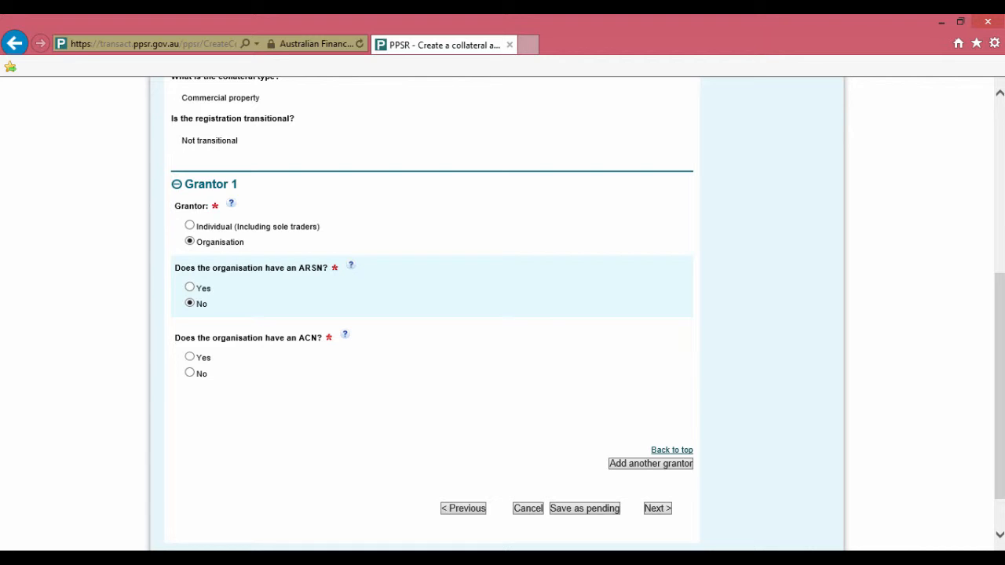
click(189, 358)
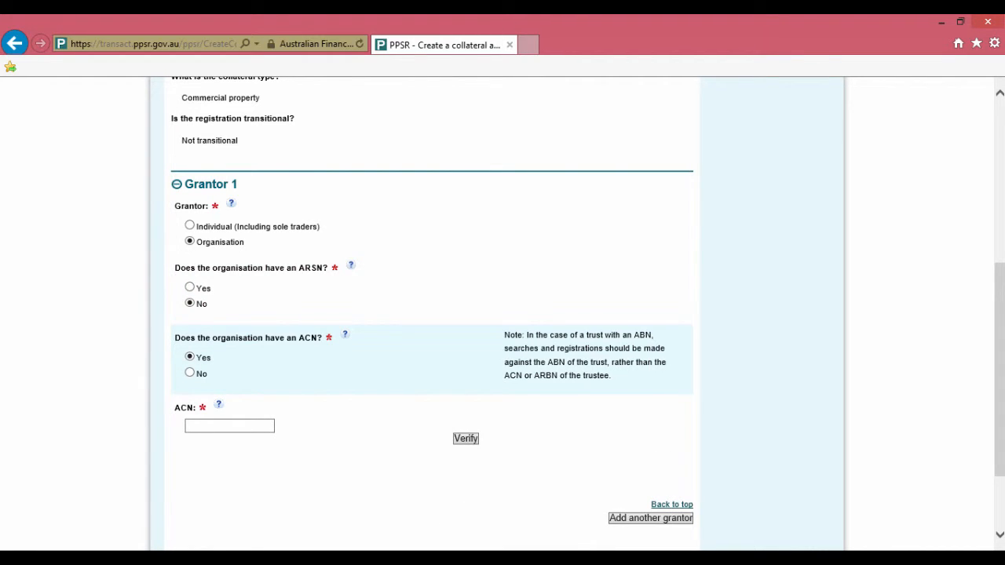
click(225, 426)
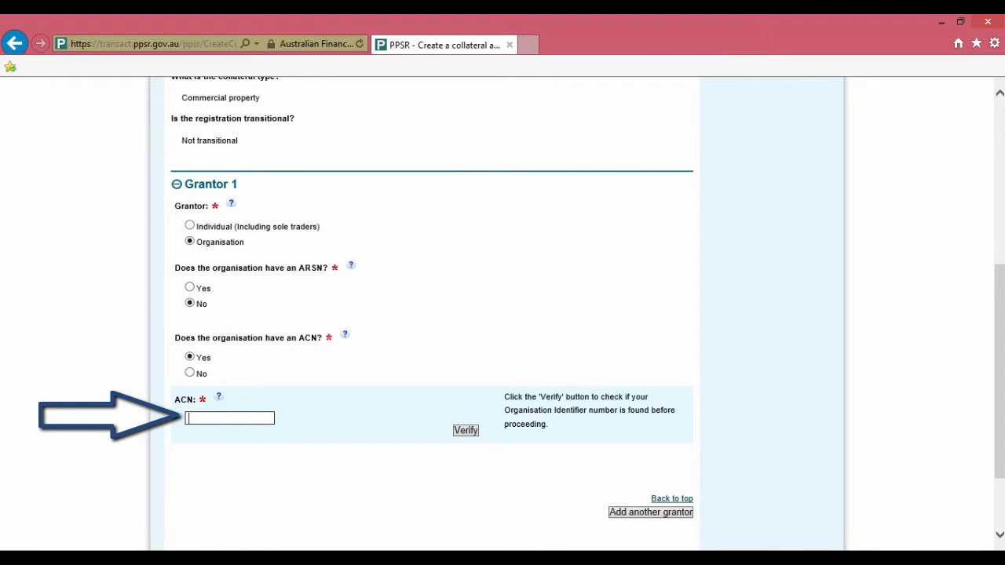
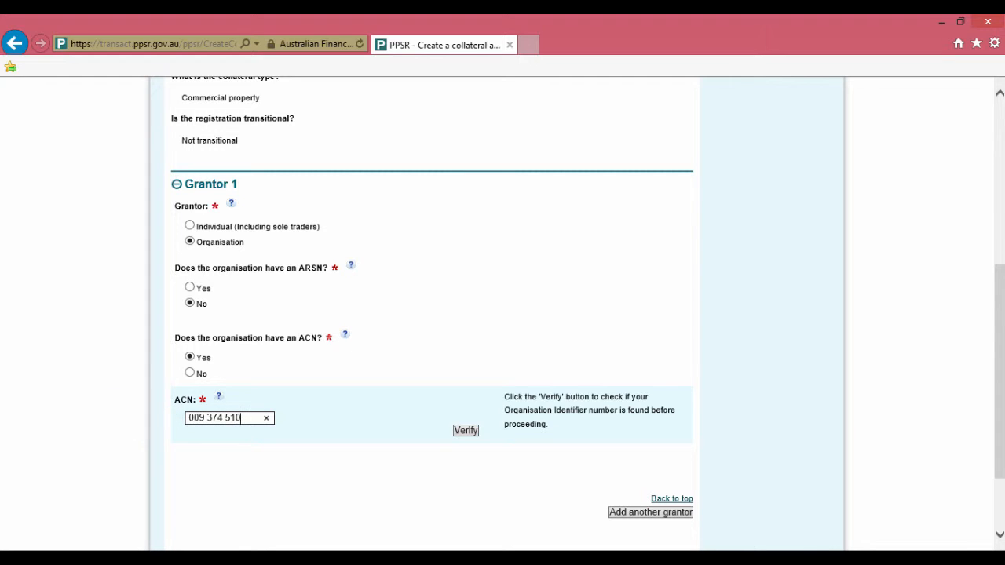
click(465, 430)
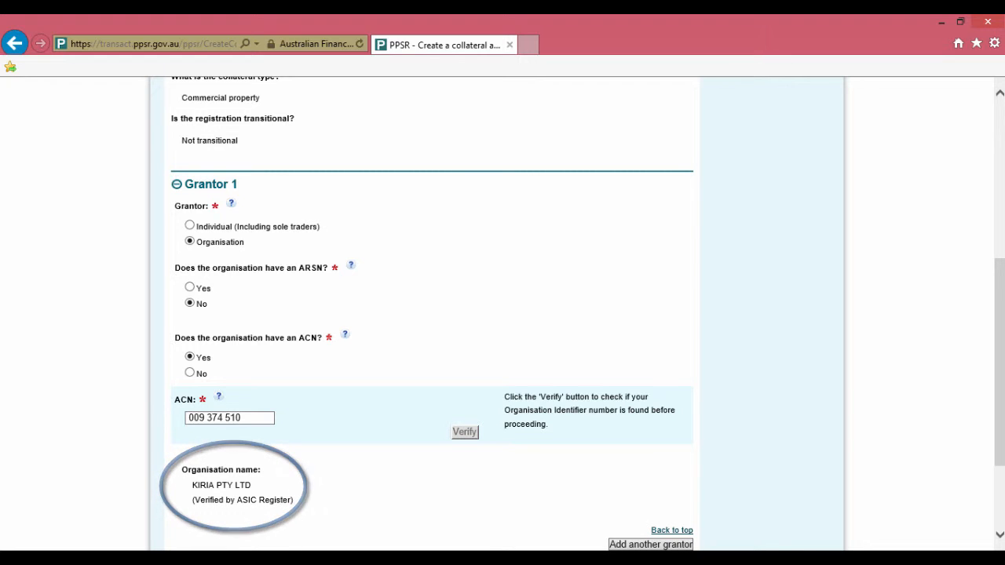
scroll(502, 314, down, 2)
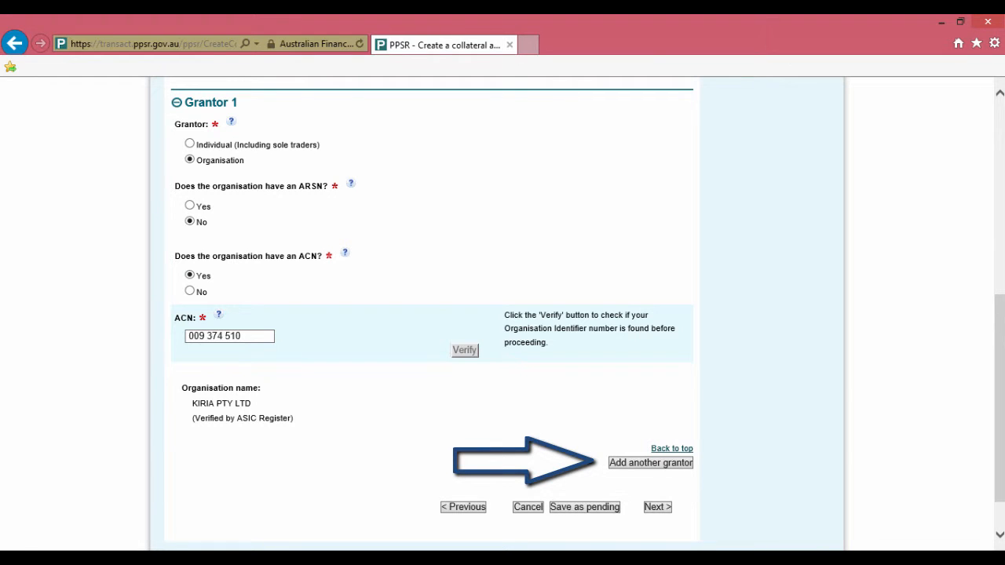
Step: Add a second grantor and answer No to its ARSN, ACN and ARBN questions
click(650, 464)
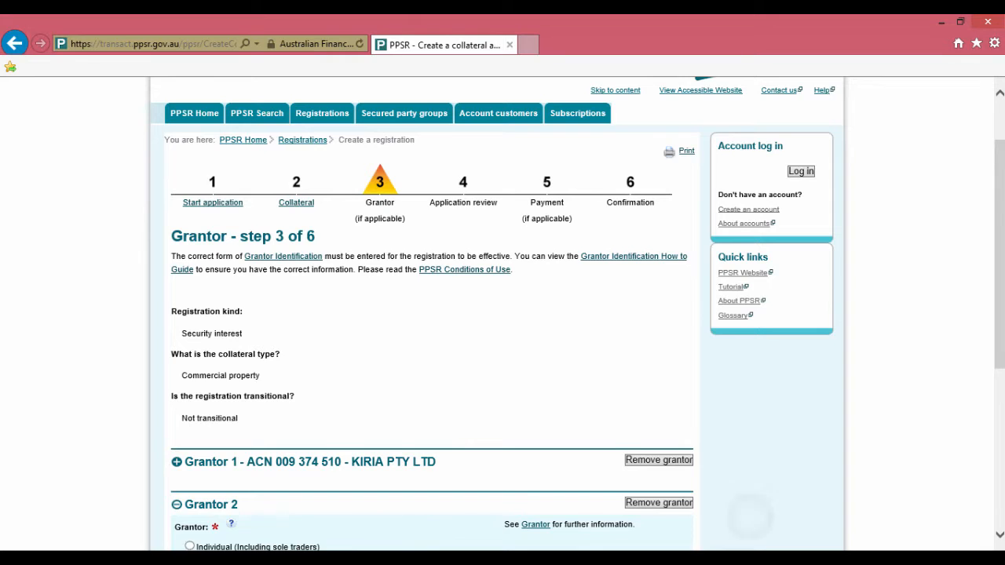
scroll(750, 516, down, 3)
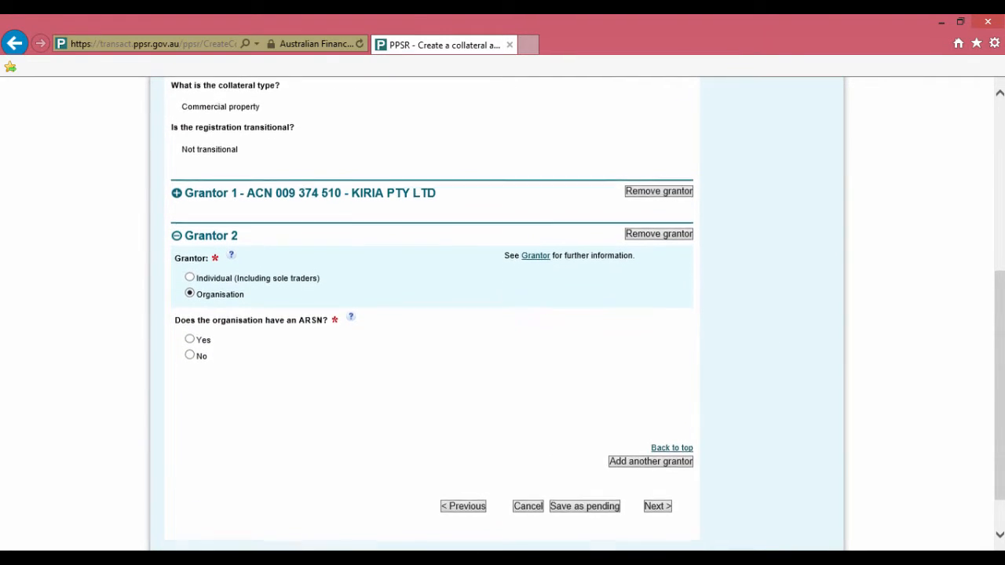
scroll(503, 314, down, 1)
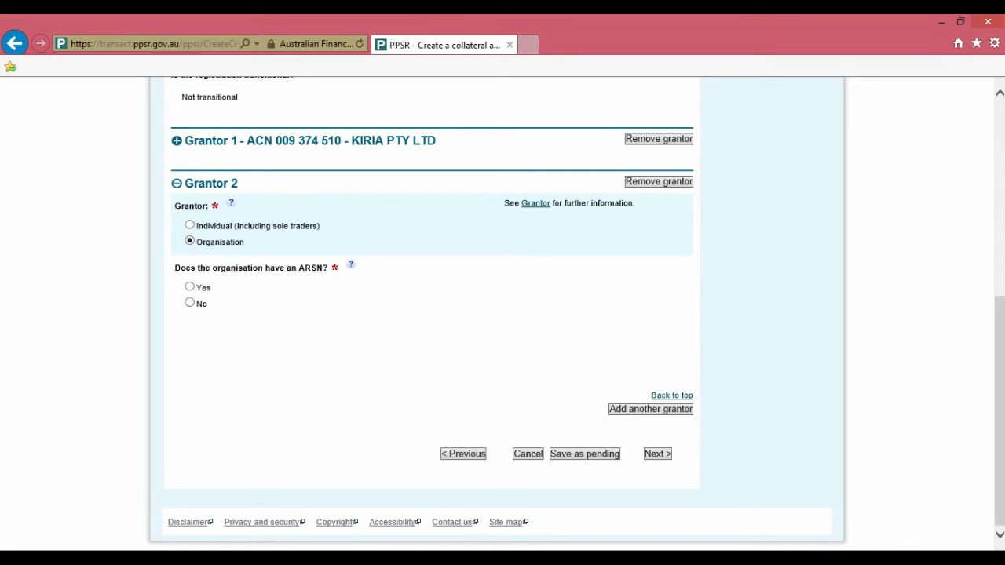
click(190, 303)
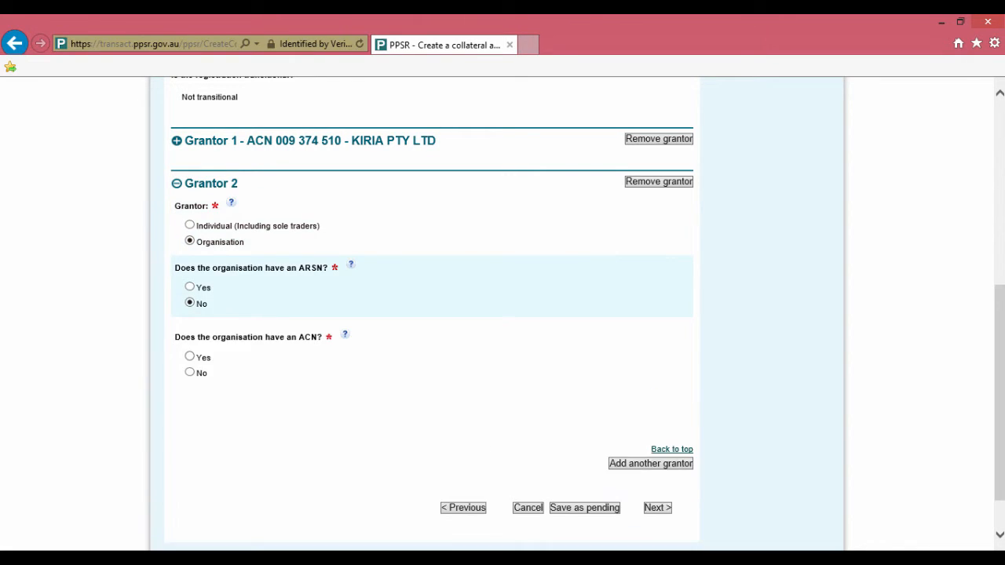
click(189, 372)
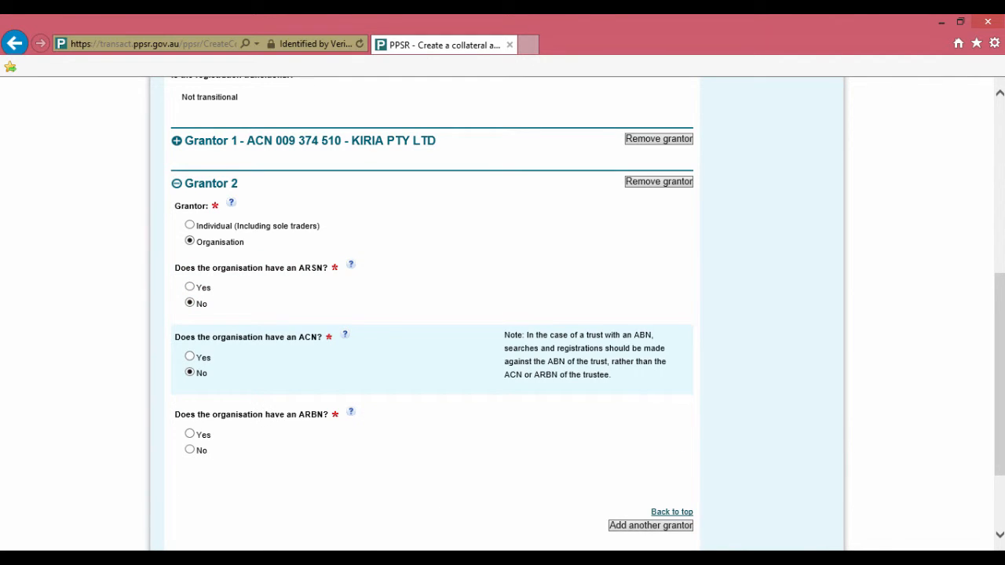
click(189, 450)
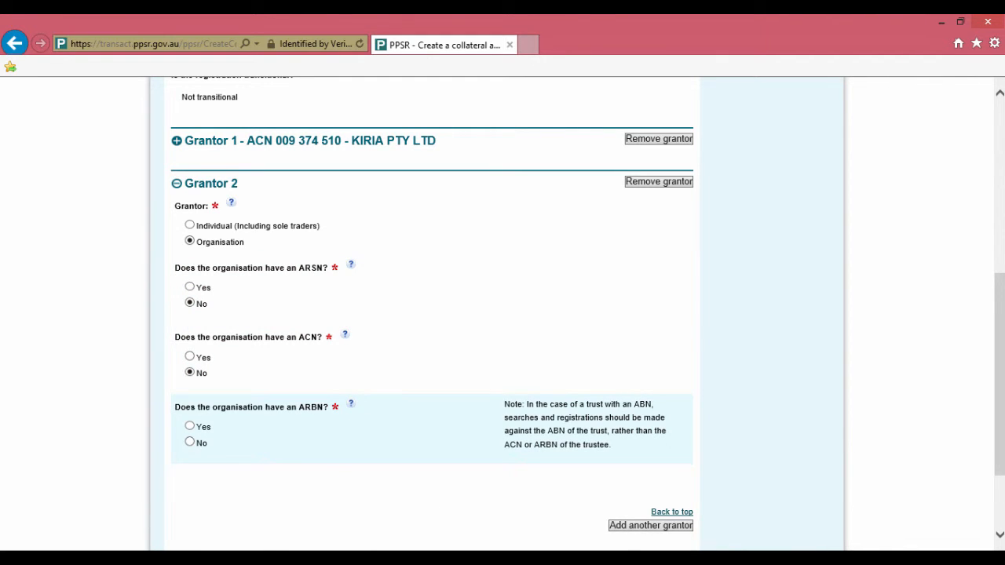
click(189, 442)
click(241, 519)
scroll(432, 314, down, 3)
click(241, 283)
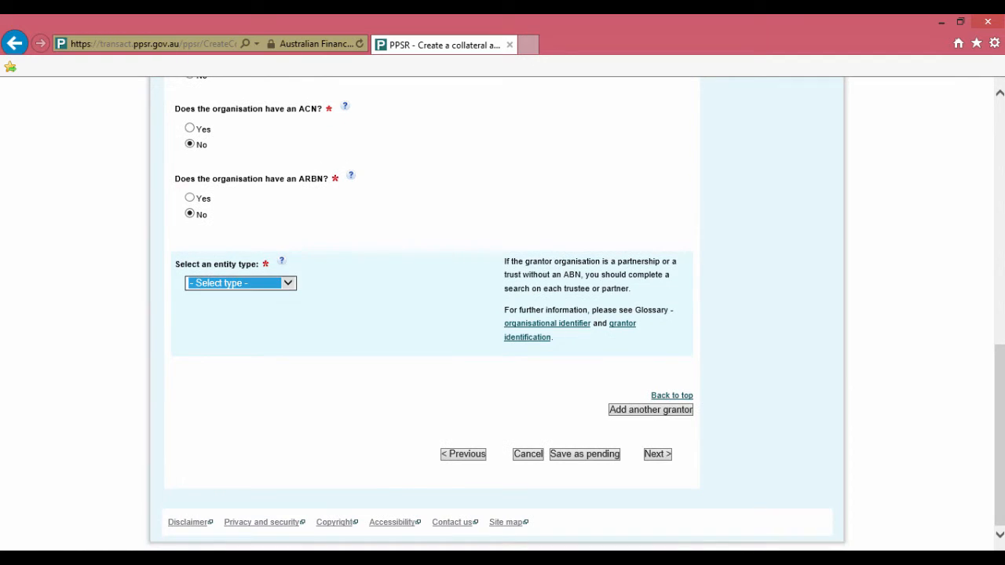
key(alt+Down)
key(Down)
key(Down)
key(Down)
key(Return)
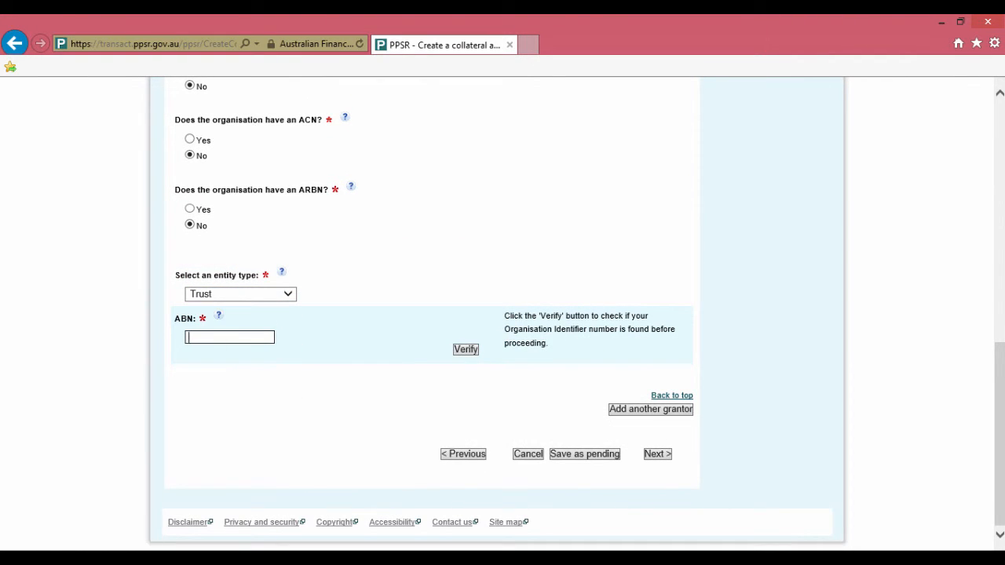
key(Tab)
key(Return)
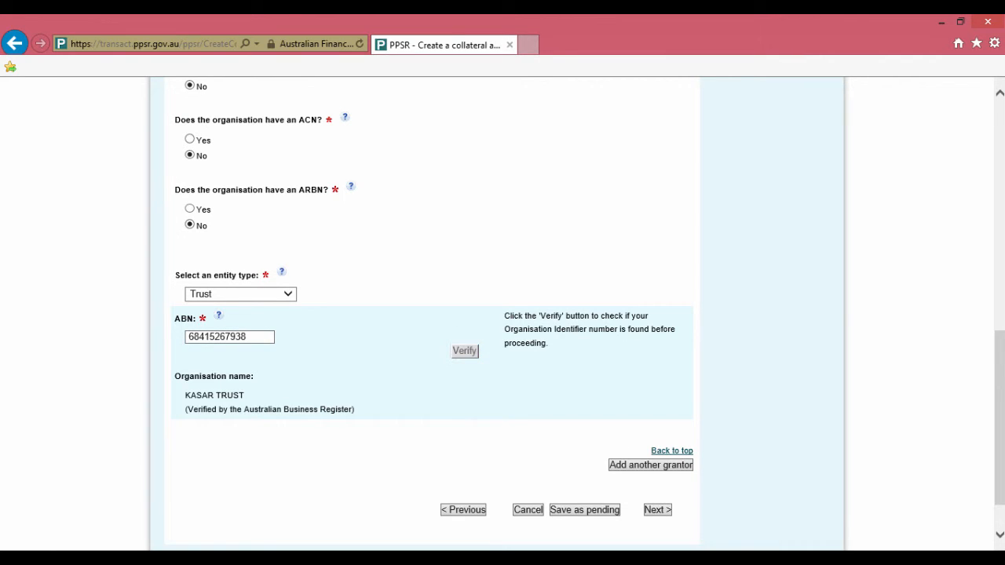
Step: Review the application with both grantors and proceed to the $8.00 credit-card Payment page
click(658, 510)
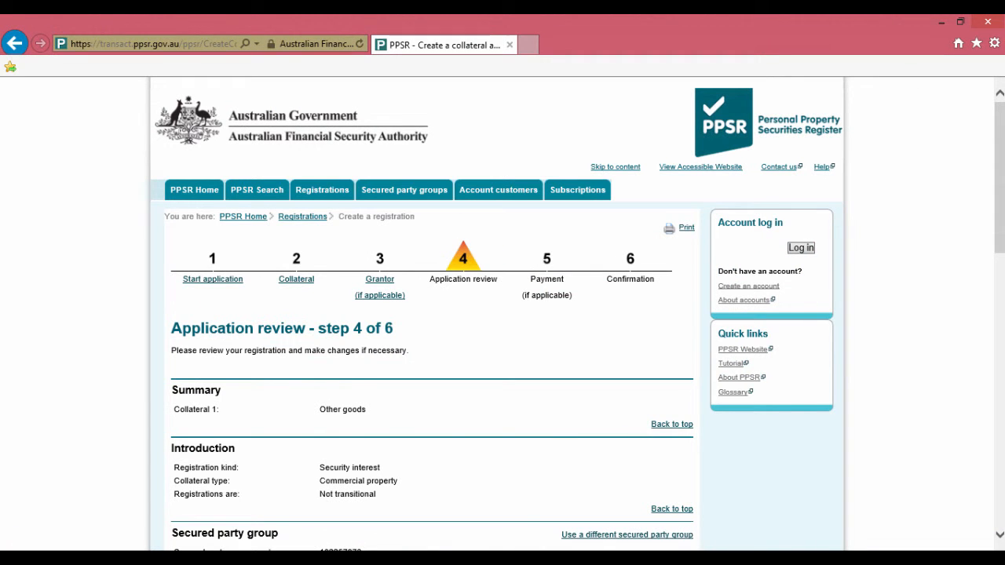
scroll(502, 314, down, 5)
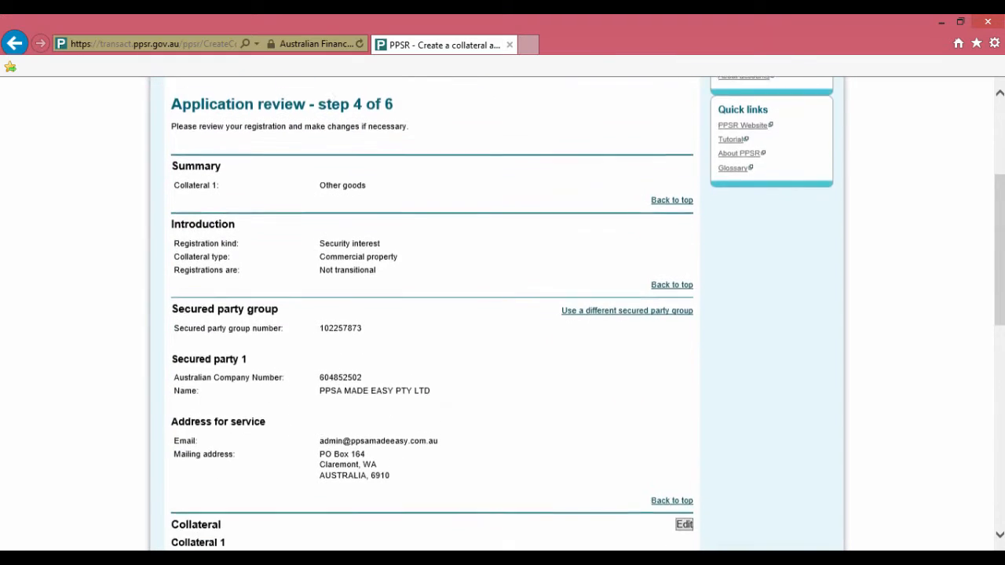
scroll(503, 314, down, 4)
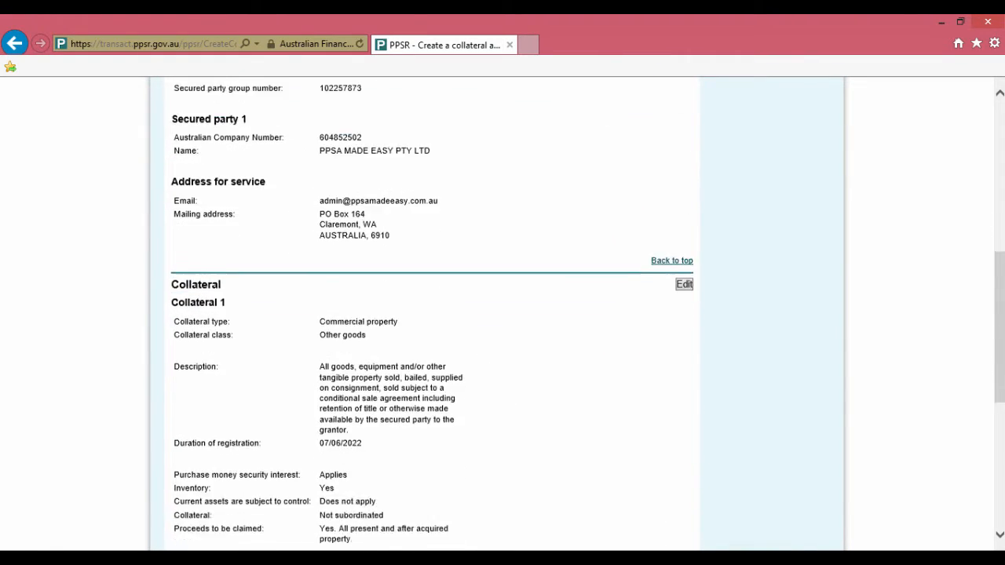
scroll(503, 314, down, 3)
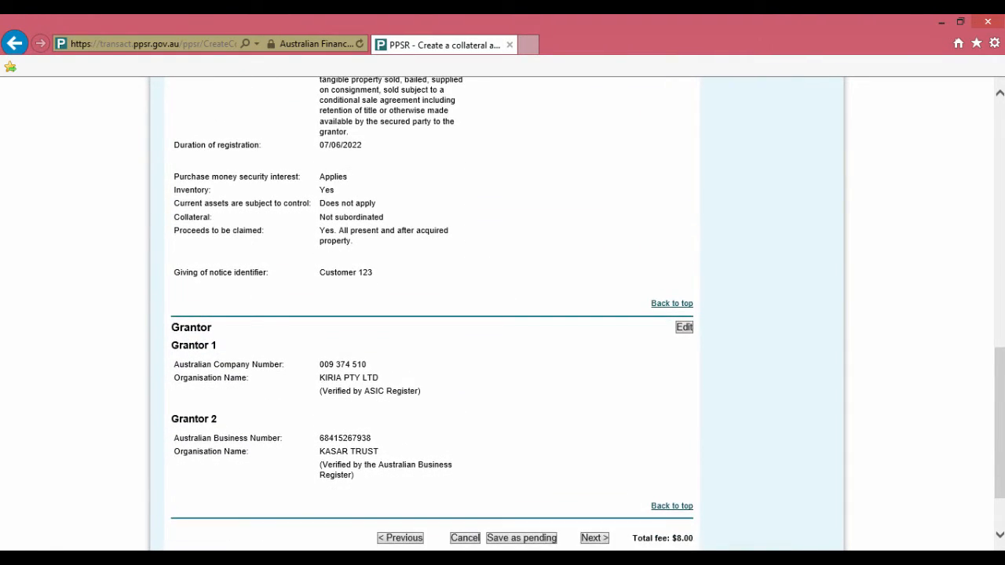
click(595, 454)
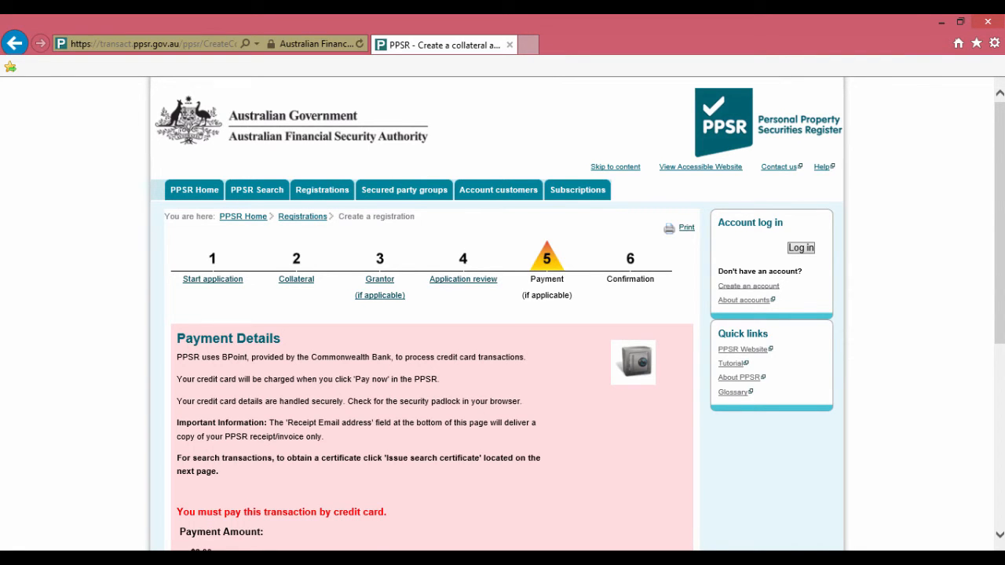
scroll(503, 314, down, 3)
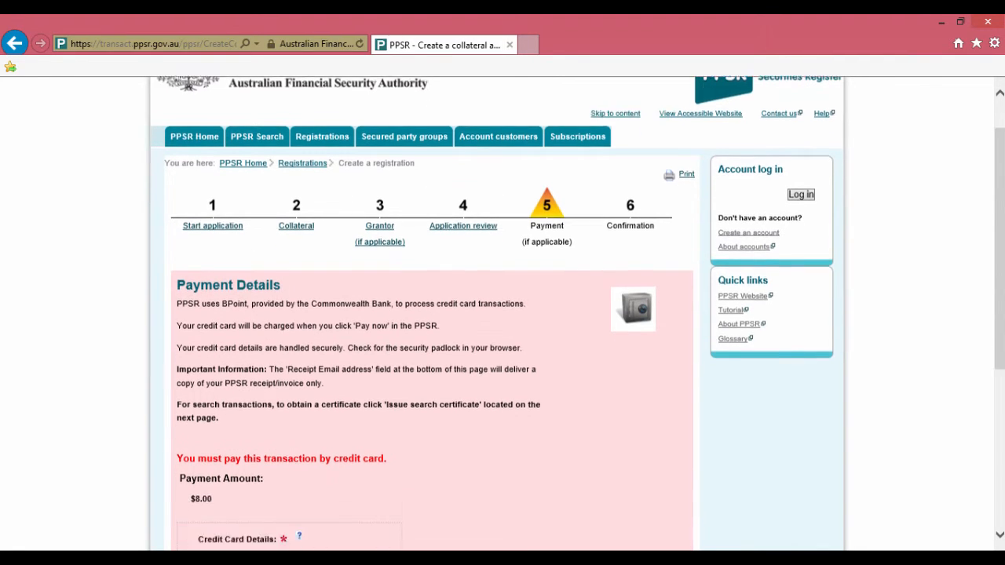
scroll(503, 315, down, 2)
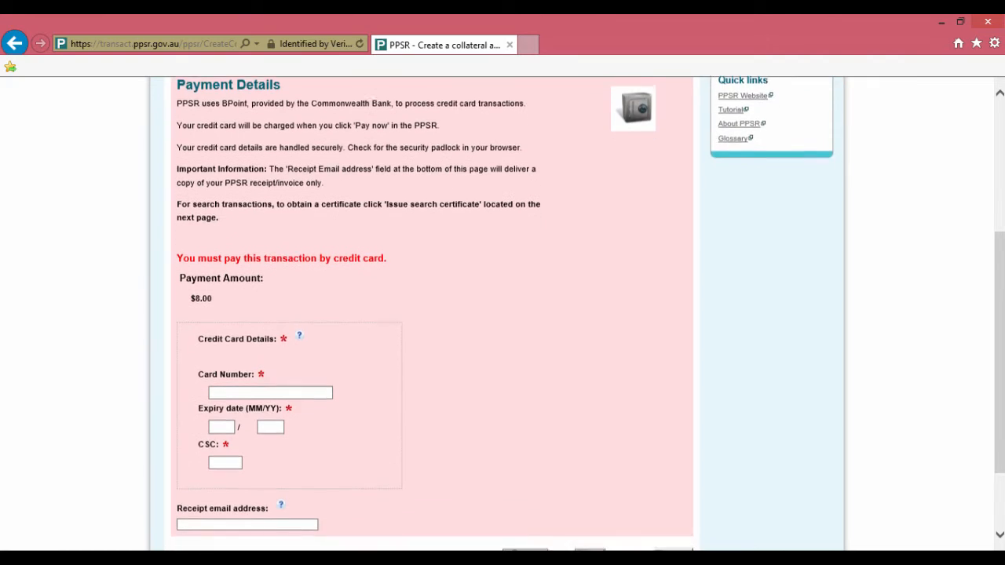